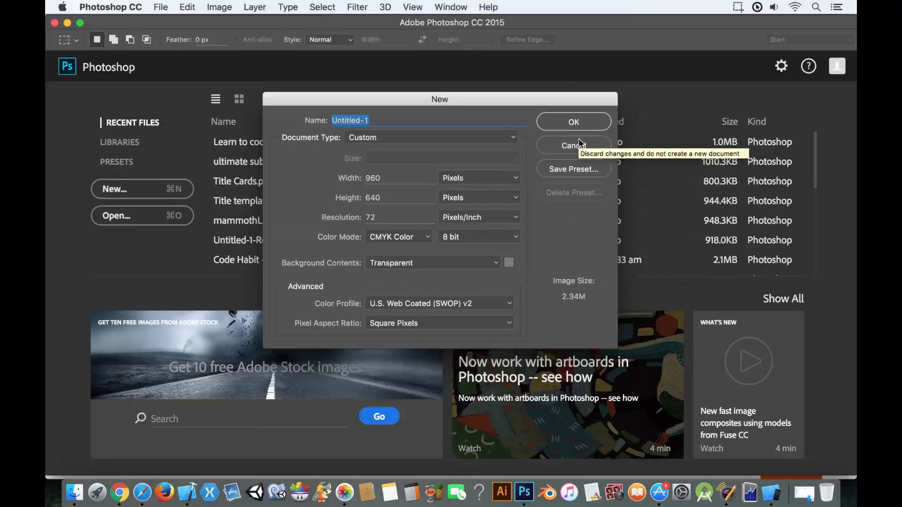
Create a new 960 × 640 pixel document at 72 pixels/inch in 8-bit CMYK Color with transparent background contents
click(575, 145)
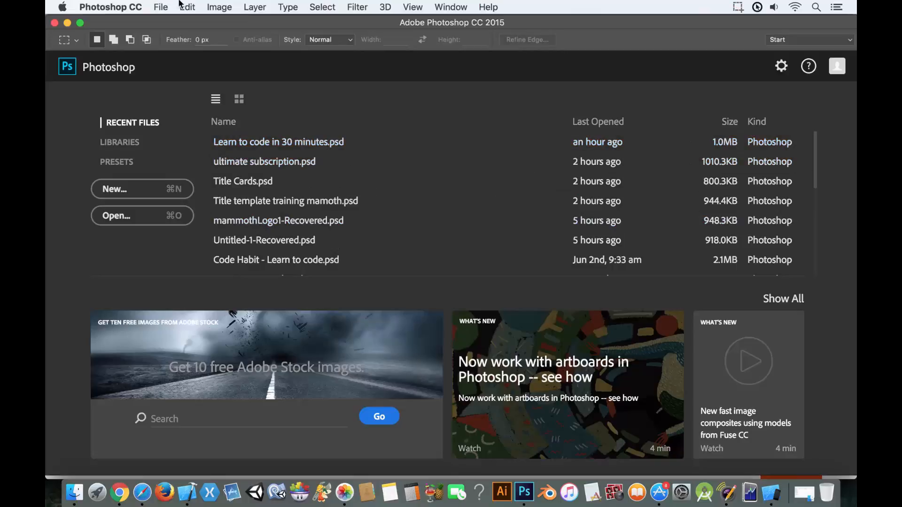
click(161, 7)
click(165, 24)
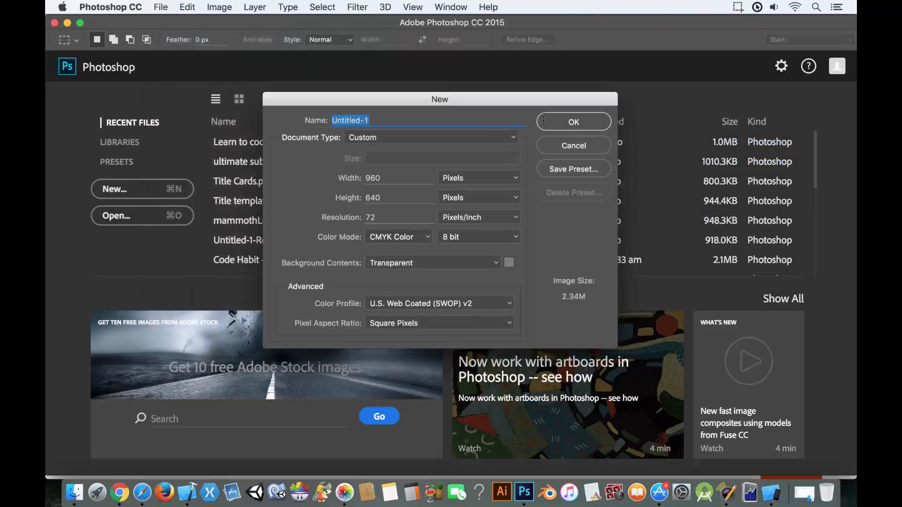
click(544, 122)
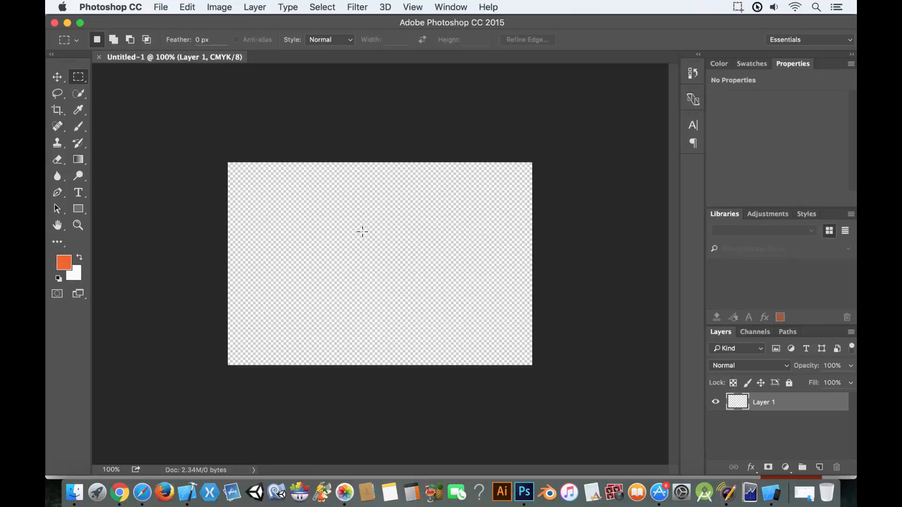
click(160, 8)
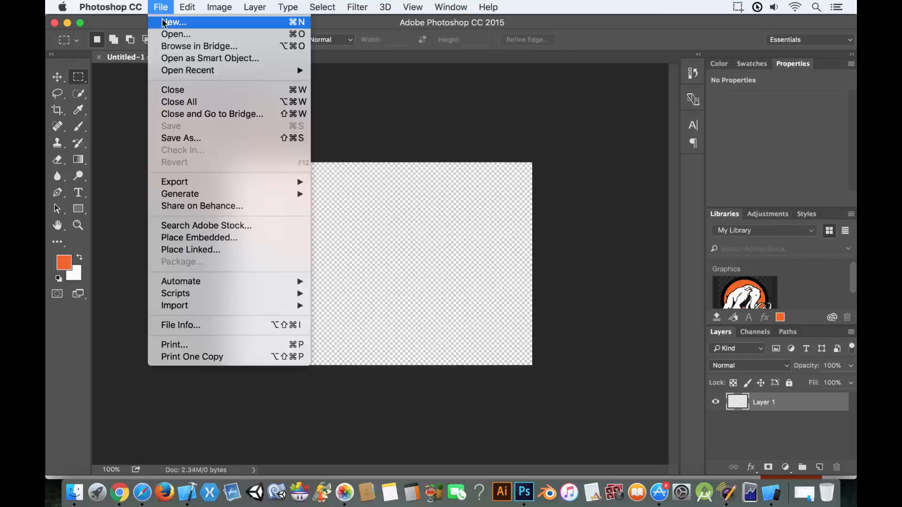
click(164, 26)
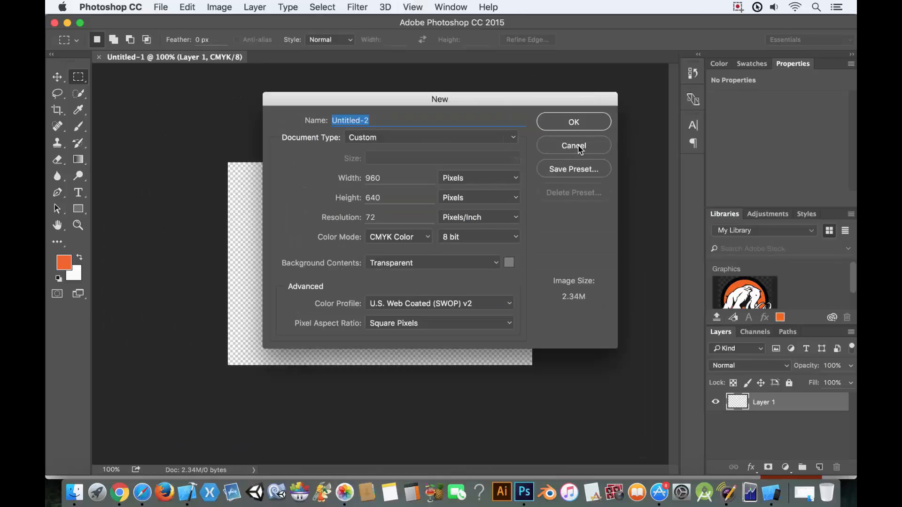
click(574, 146)
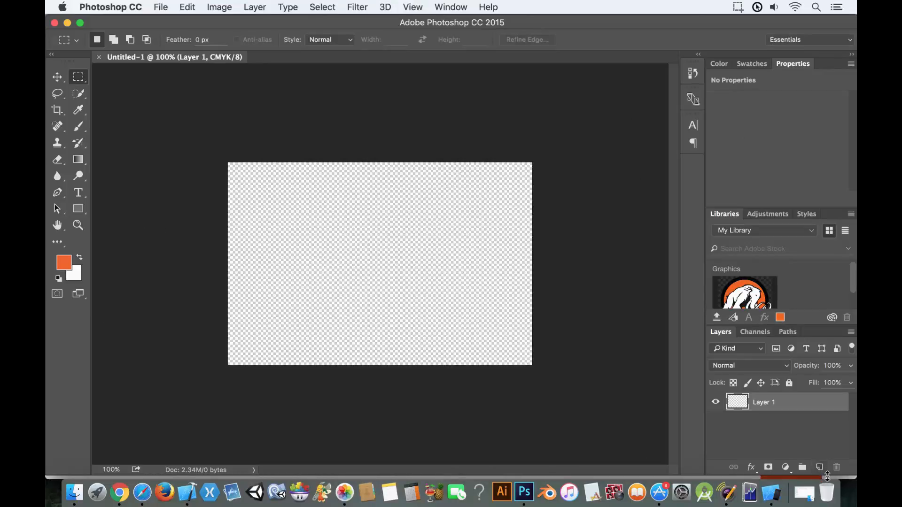
Make near-white (#fafafa) the foreground colour and fill Layer 1 with it using the Paint Bucket
drag(827, 478, 829, 489)
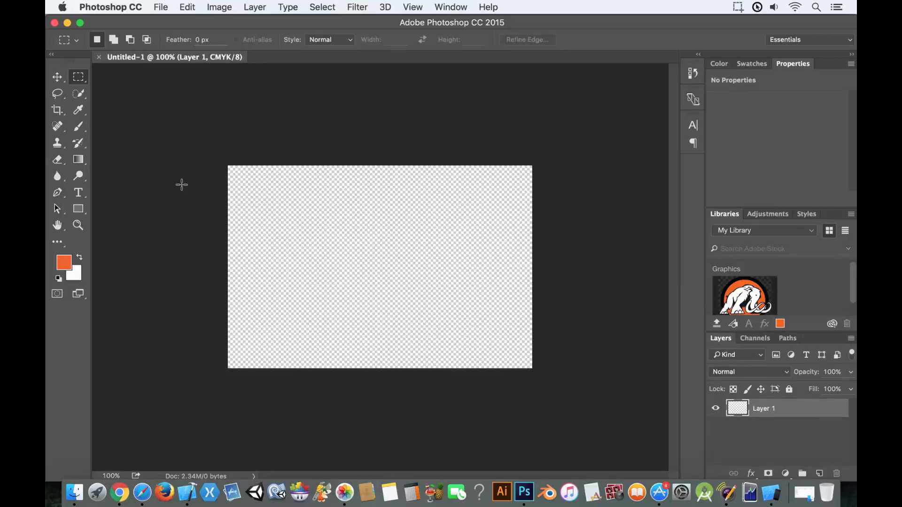
click(79, 258)
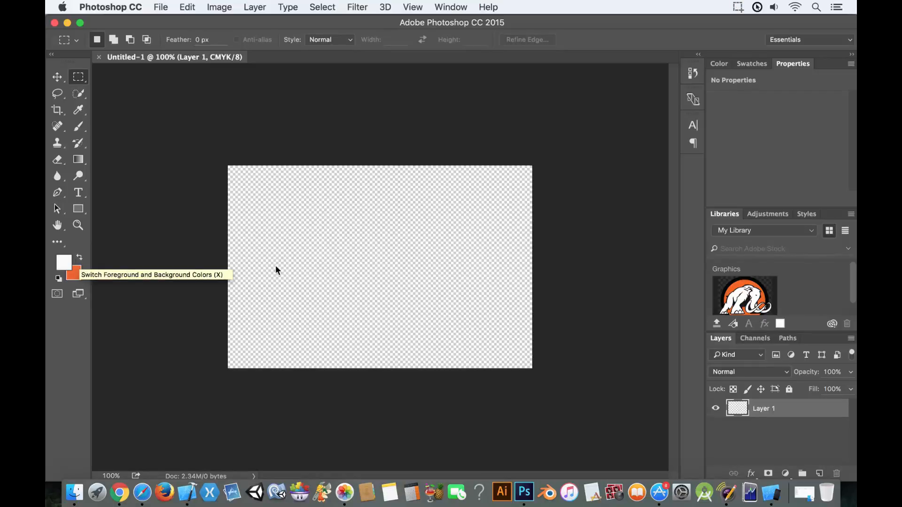
click(66, 262)
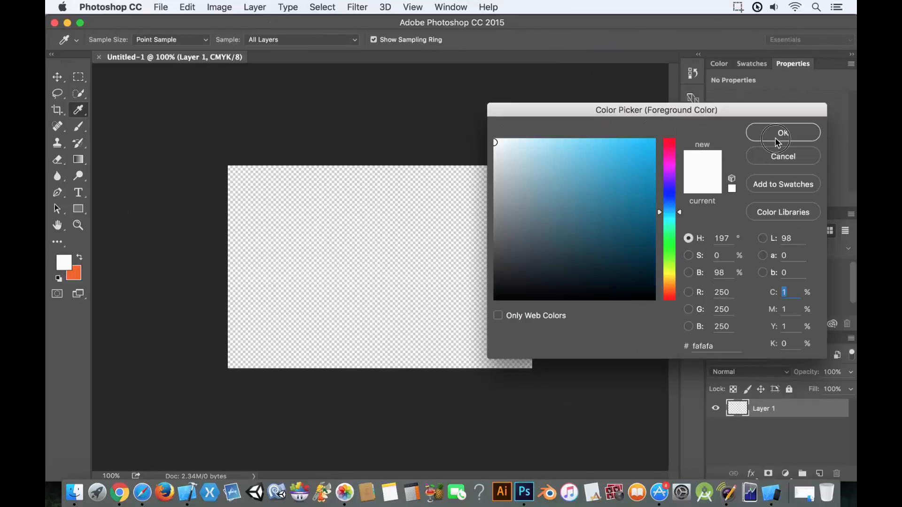
click(776, 134)
key(g)
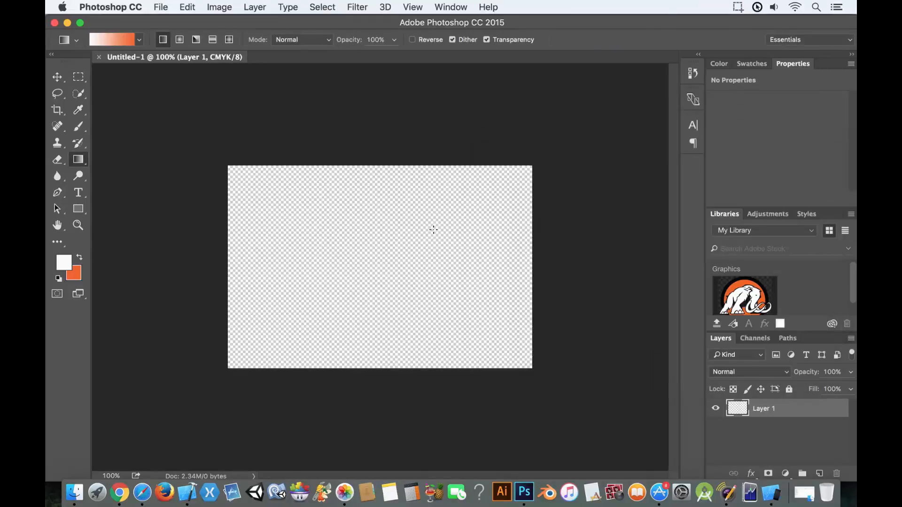
key(shift+g)
click(420, 243)
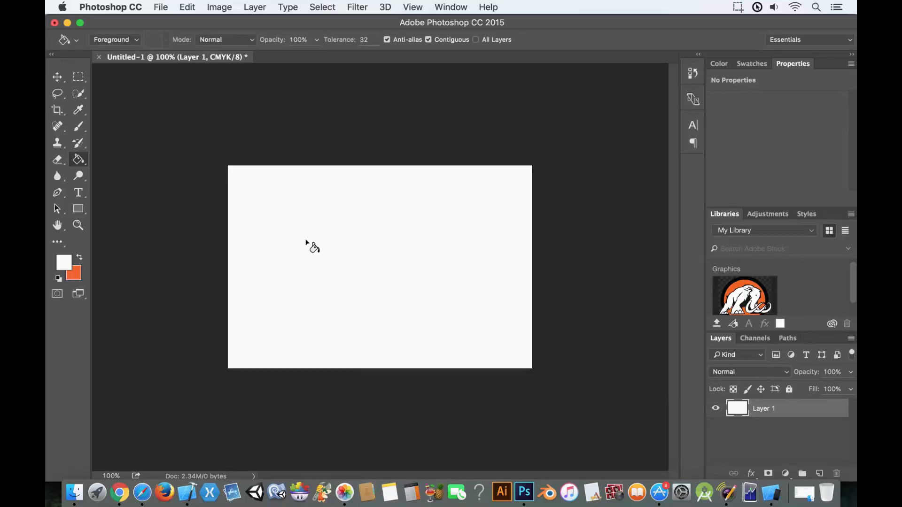
Switch the foreground and background colours and set the foreground to dark grey with R 50, G 50, B 50
scroll(307, 240, up, 5)
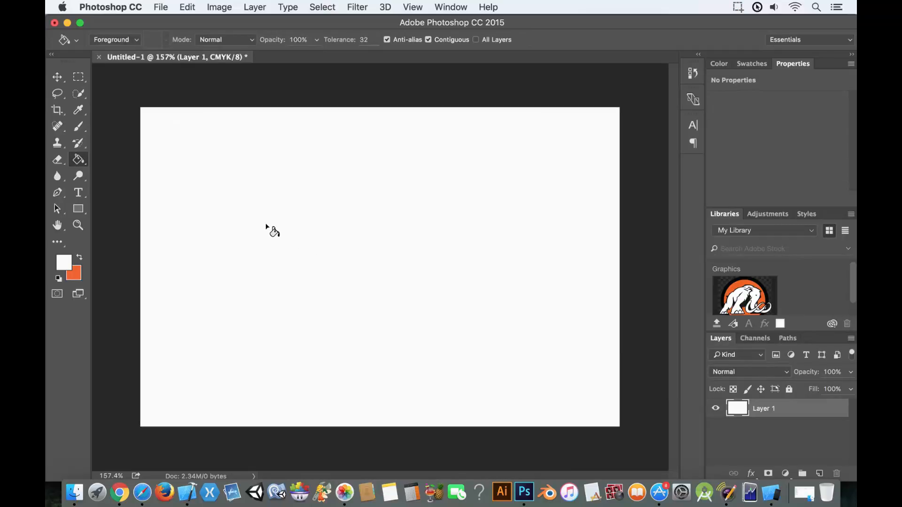
key(t)
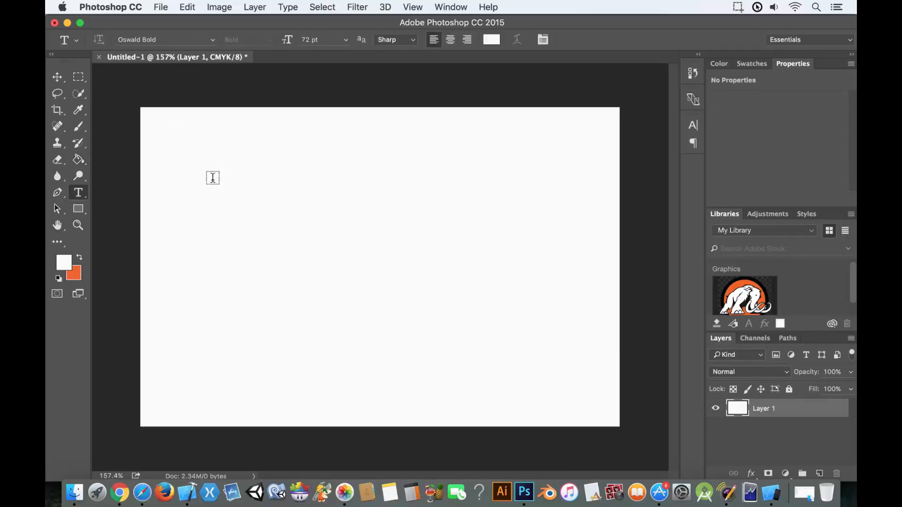
click(80, 257)
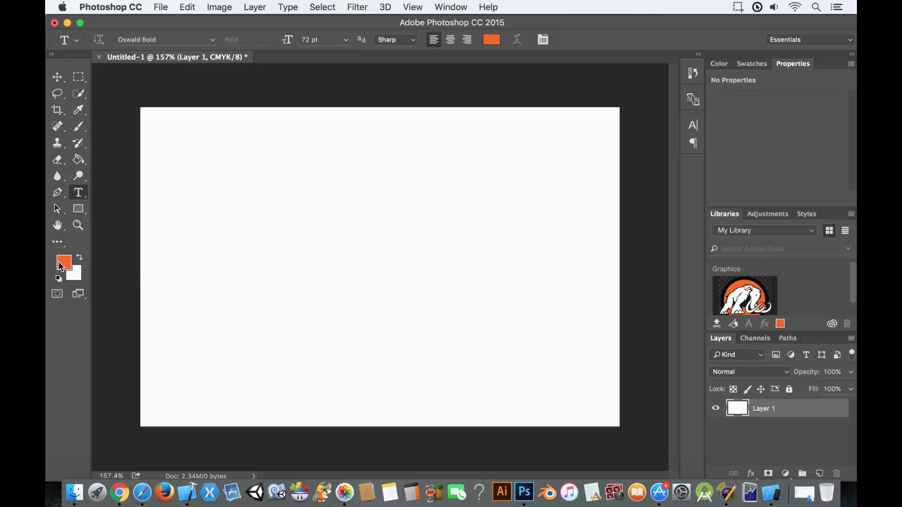
click(62, 263)
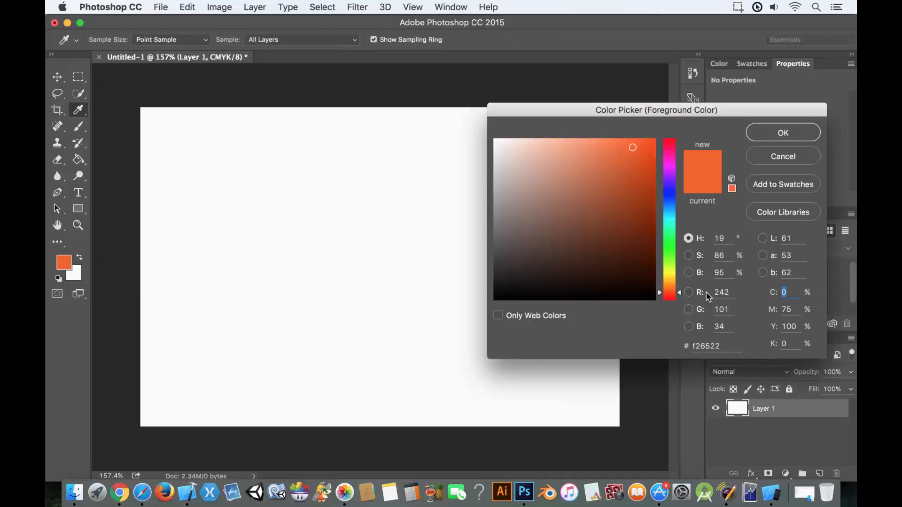
double_click(722, 292)
text(50)
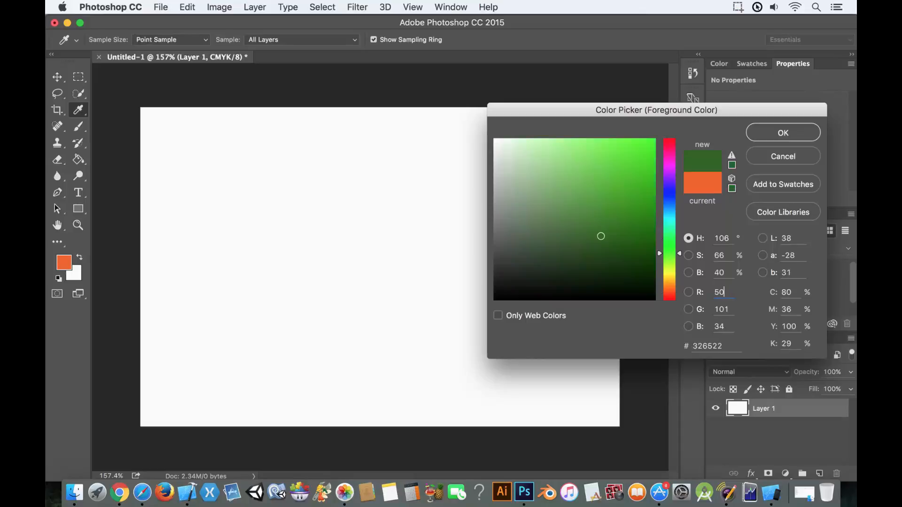
key(Tab)
text(50)
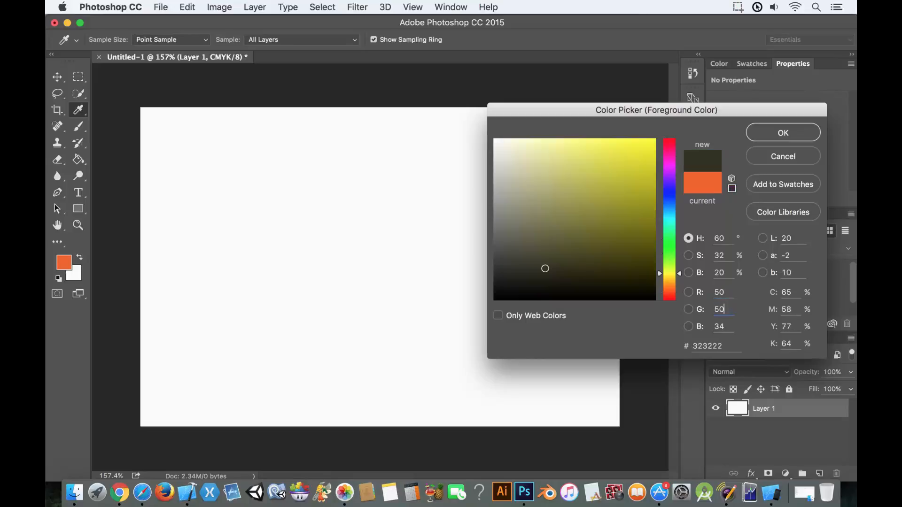
key(Tab)
text(50)
key(Return)
Add the text MAMMOTH INTERACTIVE near the upper part of the canvas in Oswald Bold at 72 pt
key(t)
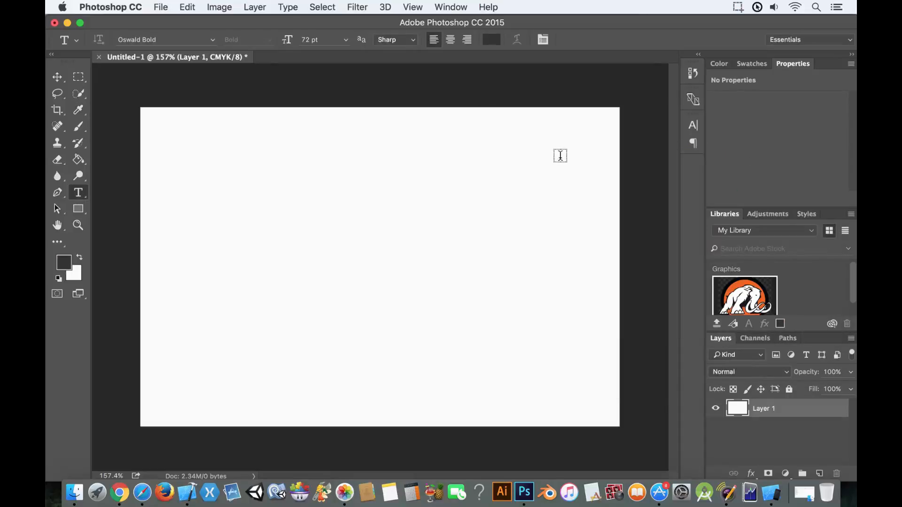
click(280, 154)
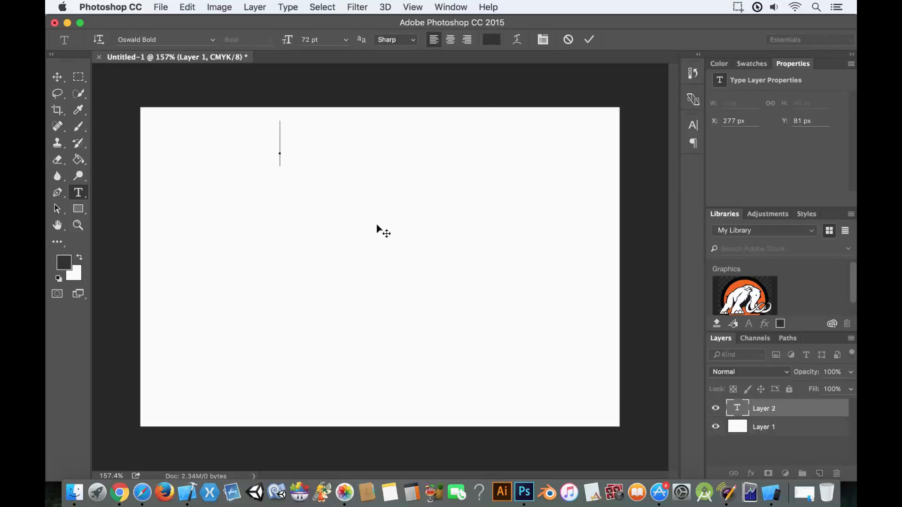
text(M)
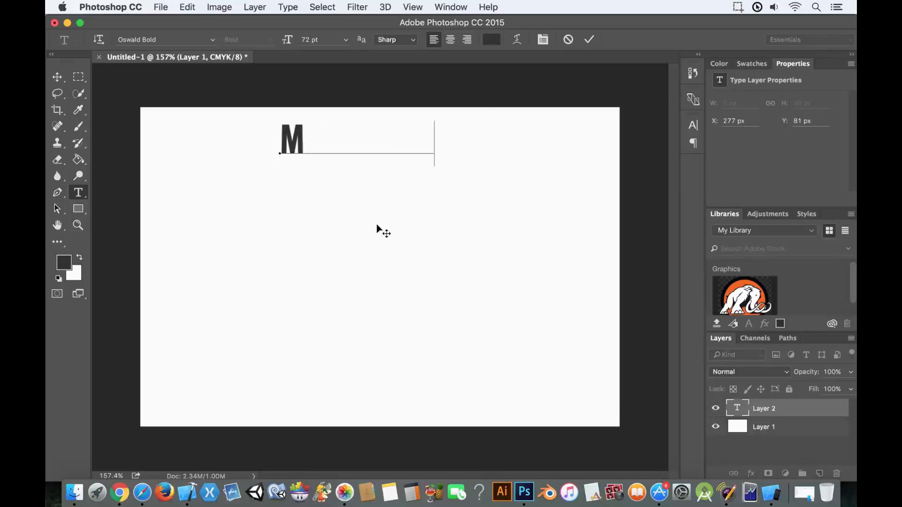
text(AMMOTH INTERACT)
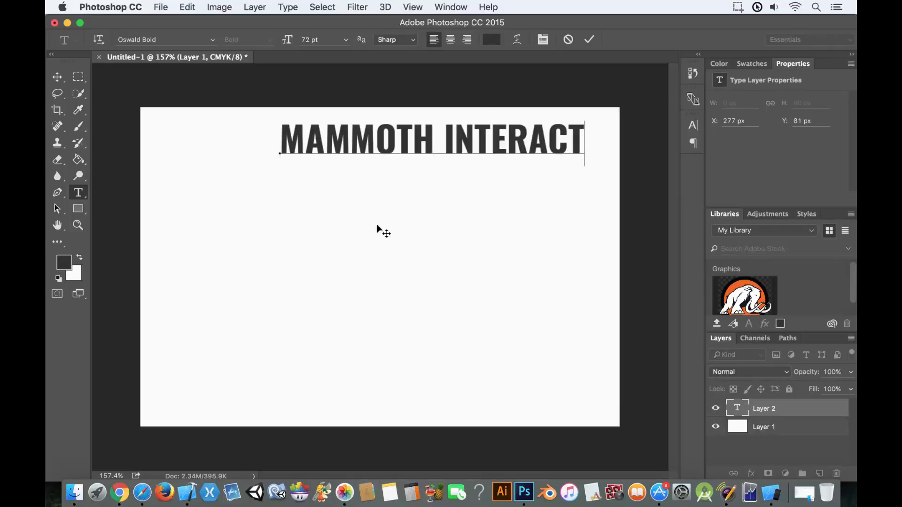
text(IVE)
Move the MAMMOTH INTERACTIVE text to the centre of the canvas
drag(278, 245, 218, 318)
click(57, 77)
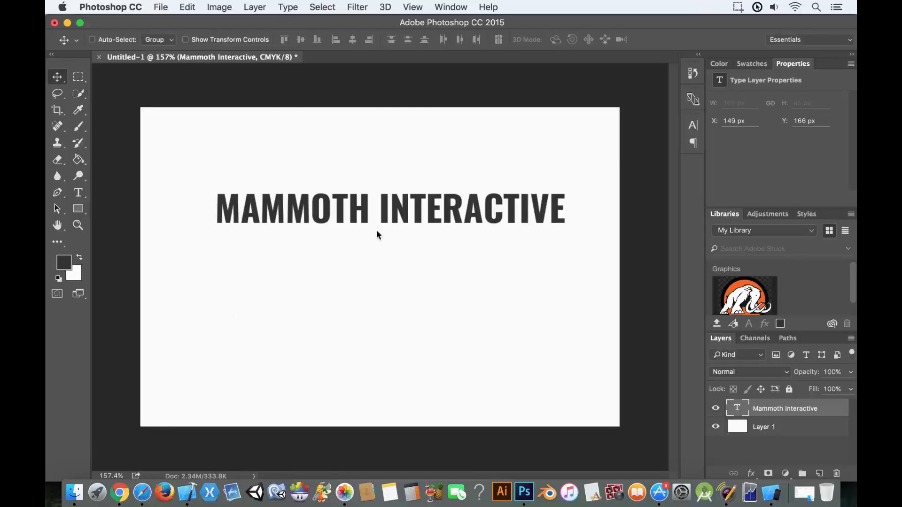
drag(395, 214, 382, 268)
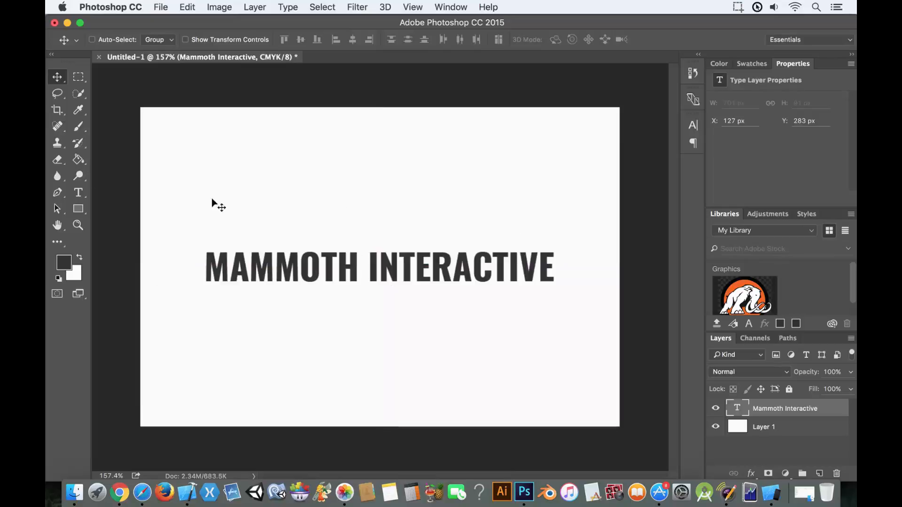
Select the whole MAMMOTH INTERACTIVE text and preview other fonts on it, including Menlo, Helvetica and Helvetica Neue styles
key(t)
click(398, 264)
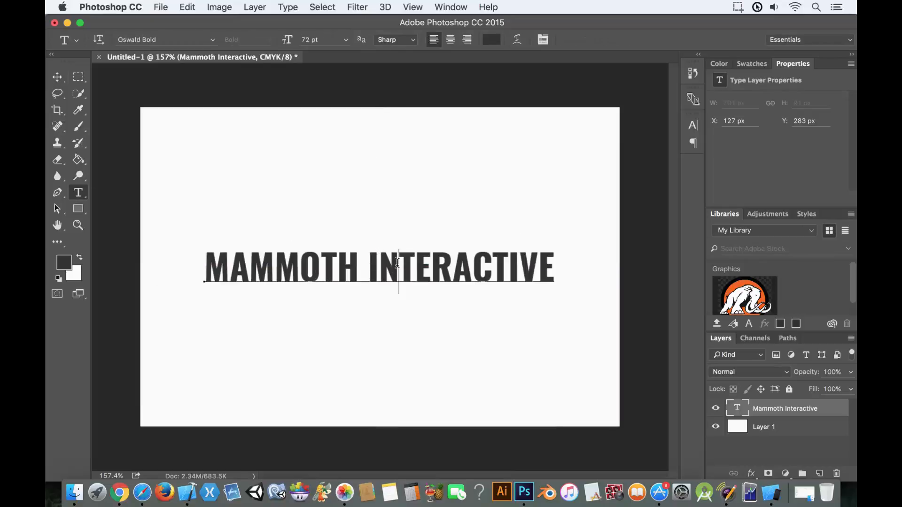
double_click(398, 263)
key(super)
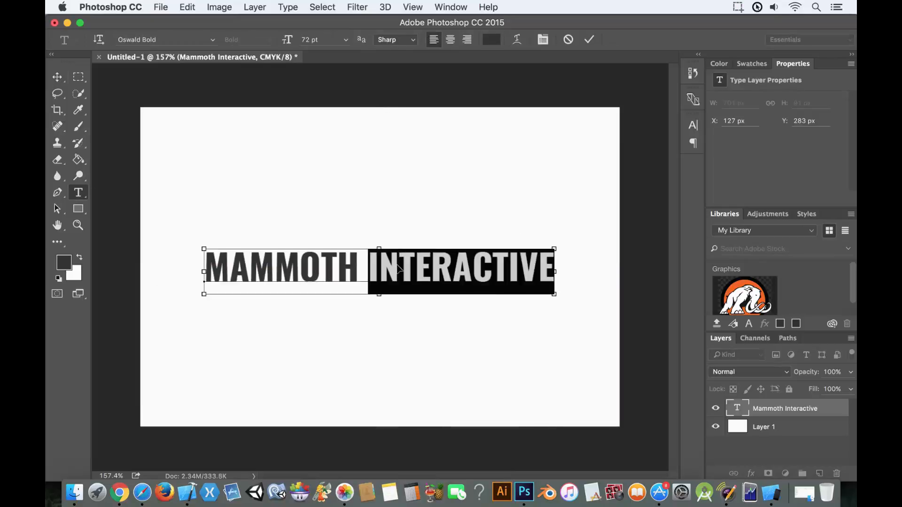
click(398, 268)
key(super+a)
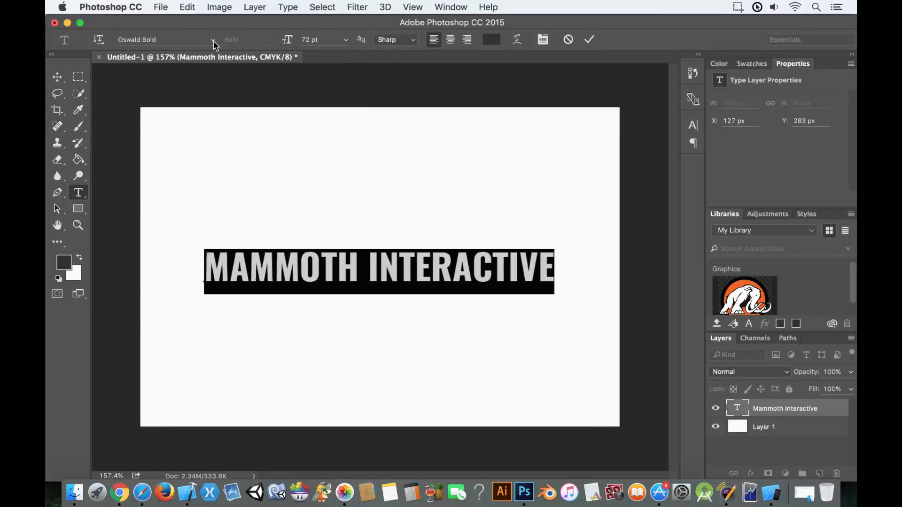
click(213, 41)
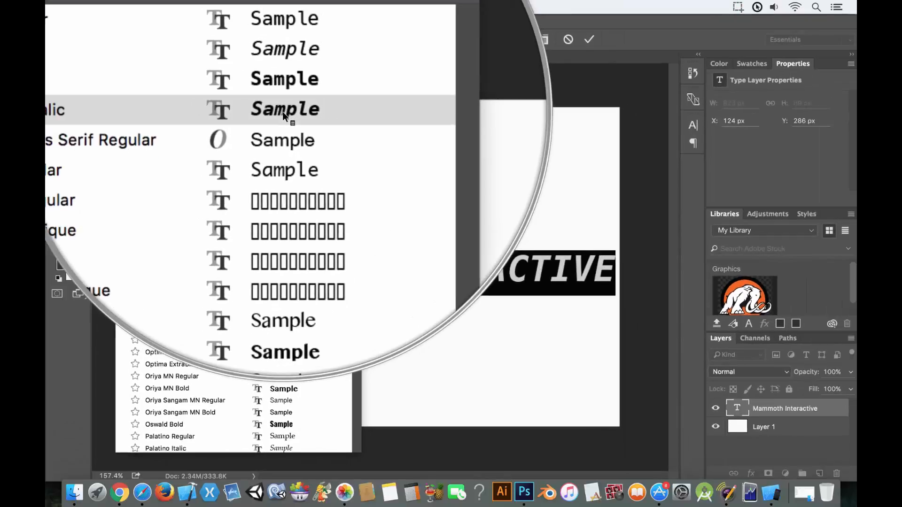
scroll(294, 274, down, 7)
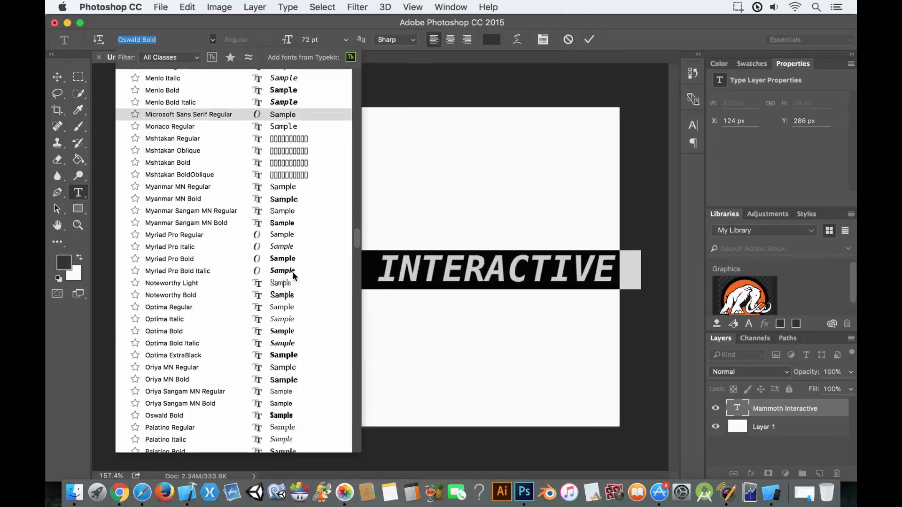
drag(357, 255, 364, 93)
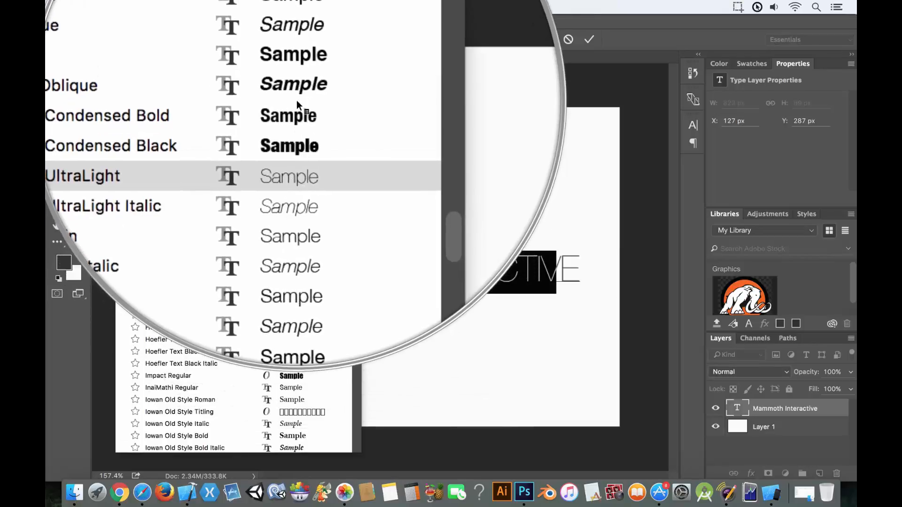
scroll(324, 122, up, 3)
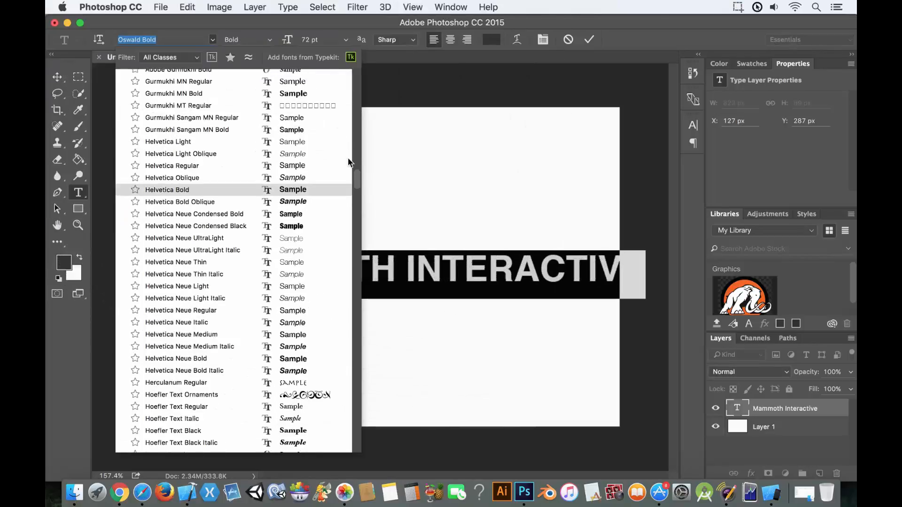
drag(359, 173, 361, 83)
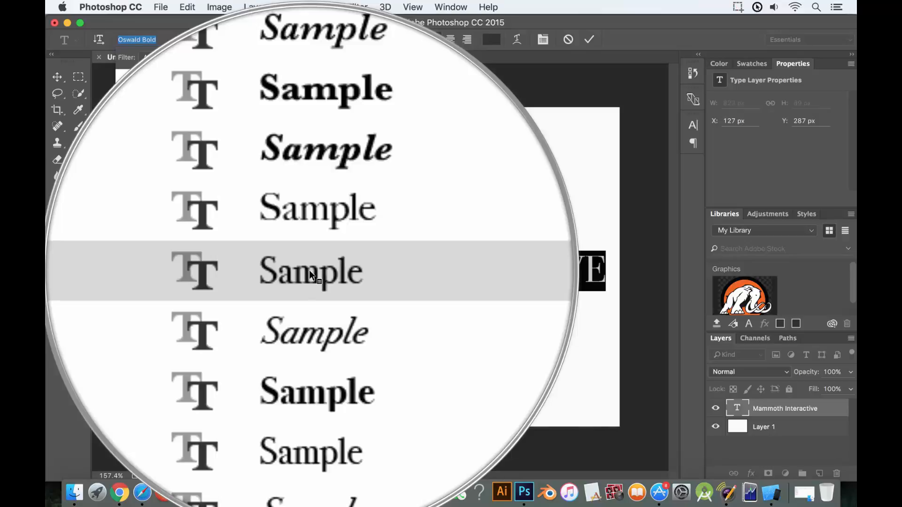
Compare further fonts on the selected text, including the Avenir Next Condensed, Bodoni 72, Chalkboard and Charter families
scroll(309, 273, down, 5)
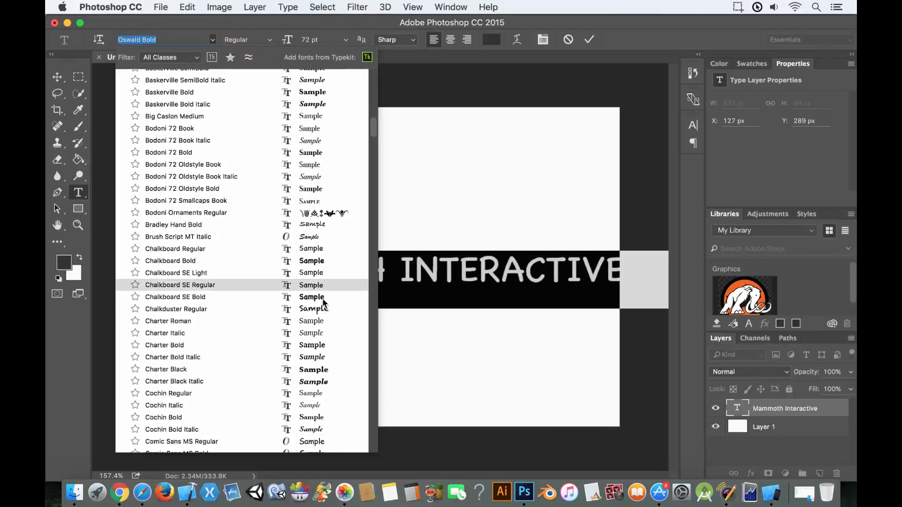
scroll(325, 333, down, 3)
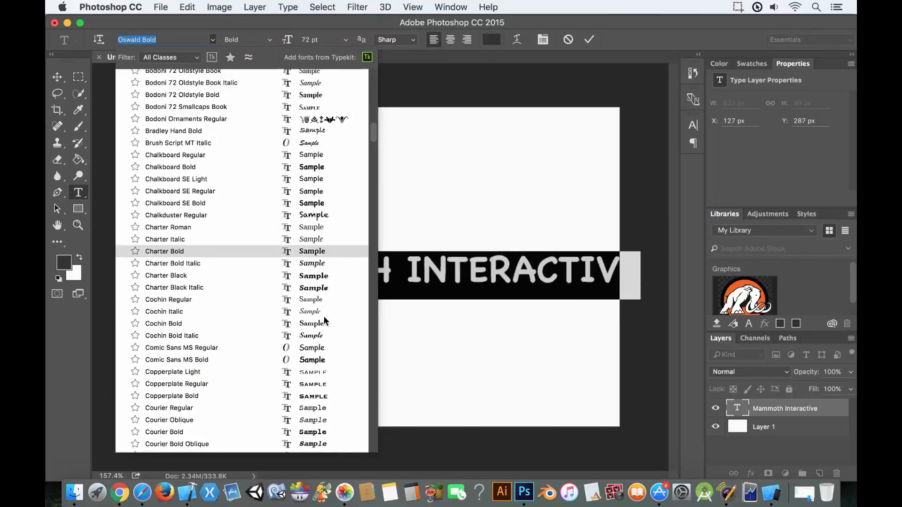
scroll(319, 253, up, 10)
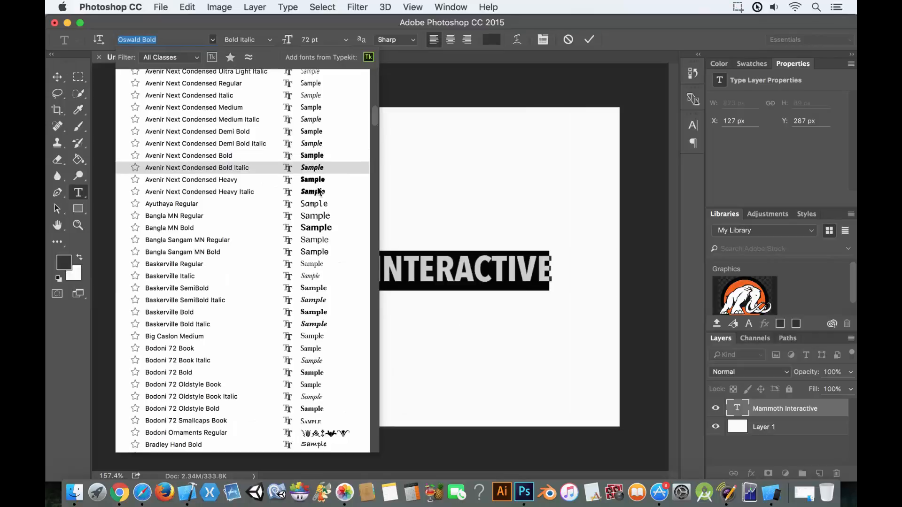
scroll(319, 191, up, 5)
scroll(319, 224, down, 3)
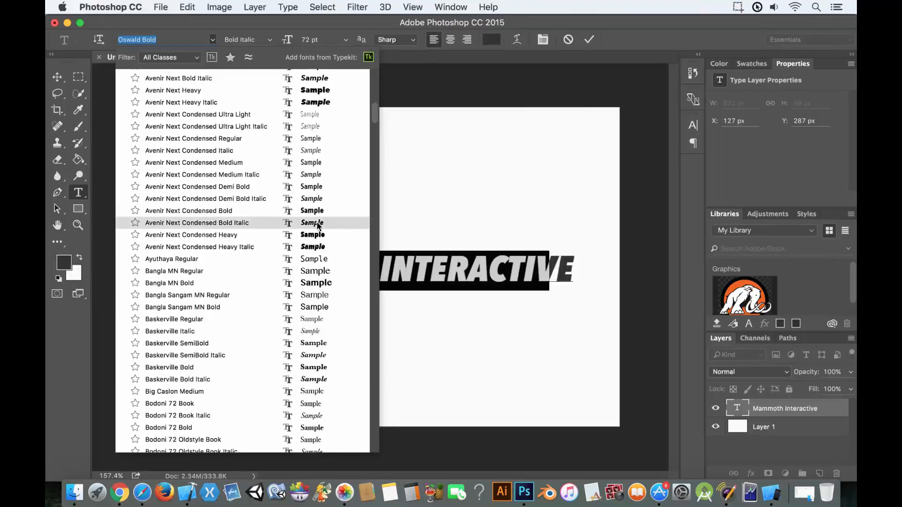
scroll(319, 225, down, 2)
scroll(308, 282, down, 3)
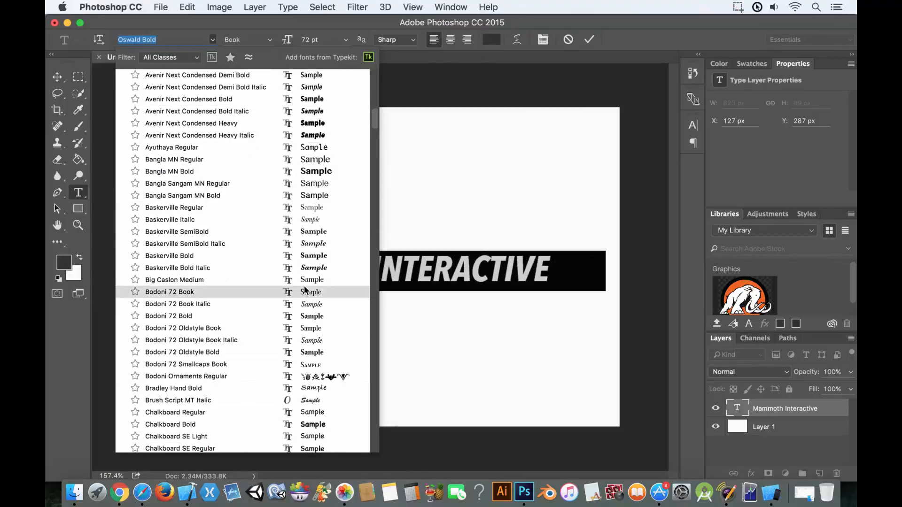
scroll(303, 286, down, 2)
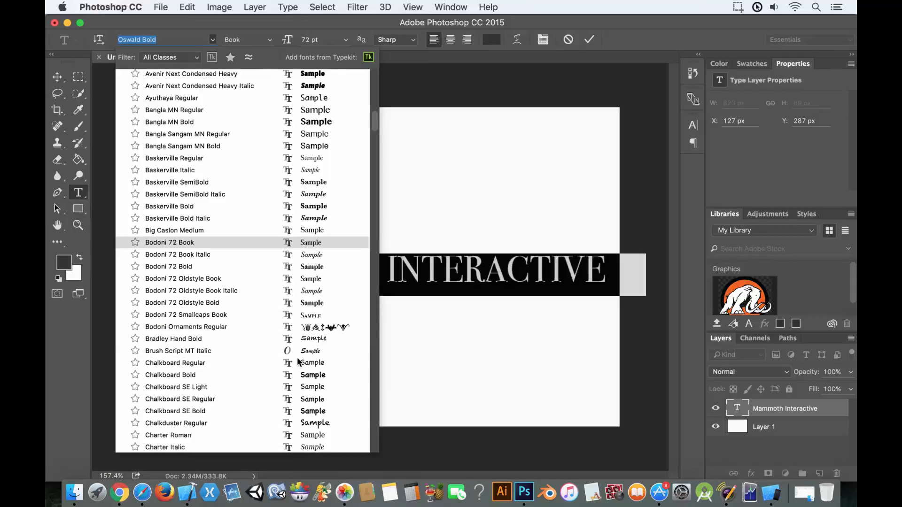
scroll(298, 362, down, 2)
scroll(298, 361, down, 1)
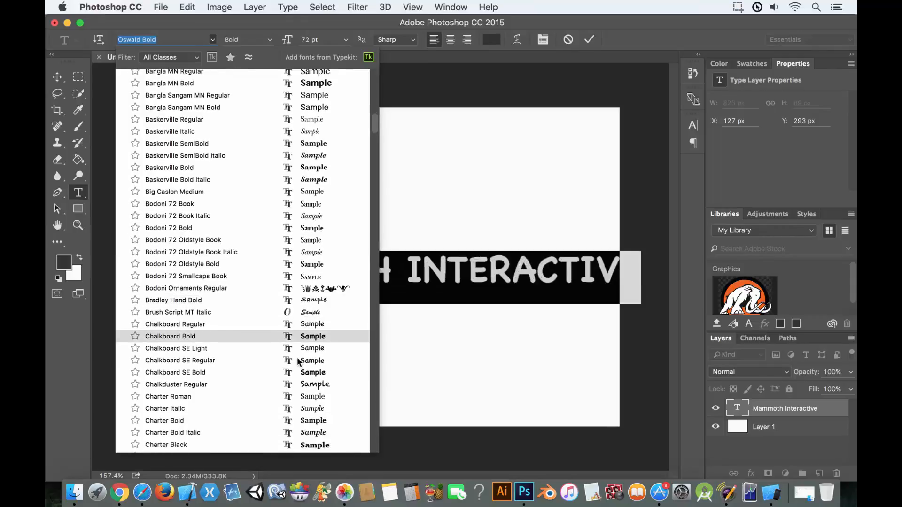
scroll(297, 361, down, 5)
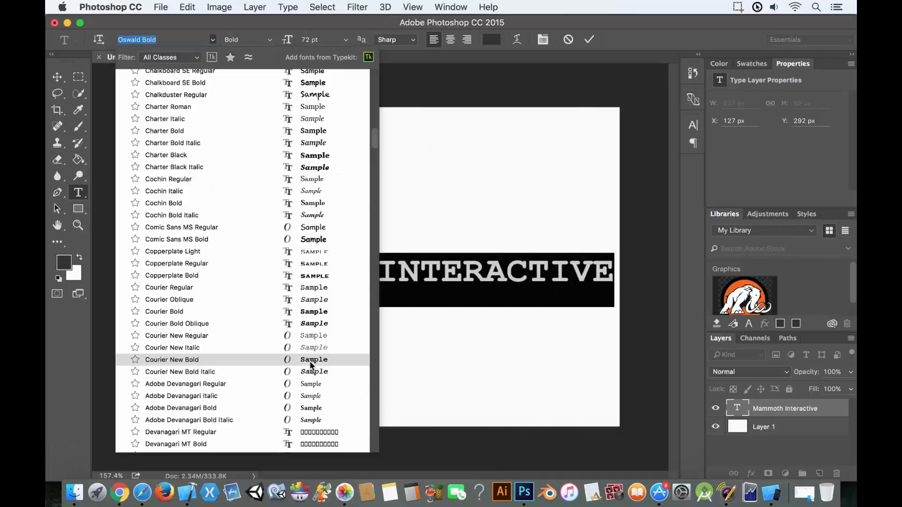
Look through the remaining fonts from Courier New onwards and keep Oswald Bold for the selected text
scroll(310, 365, down, 10)
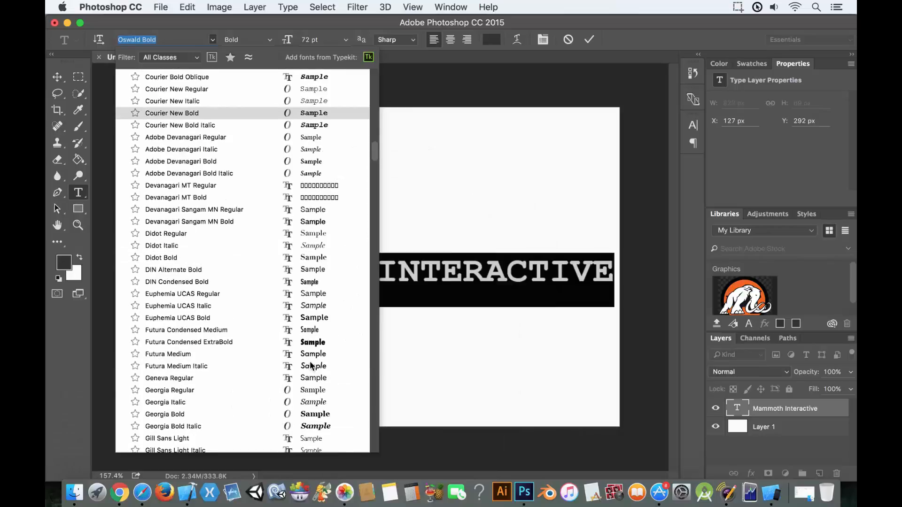
scroll(310, 369, down, 15)
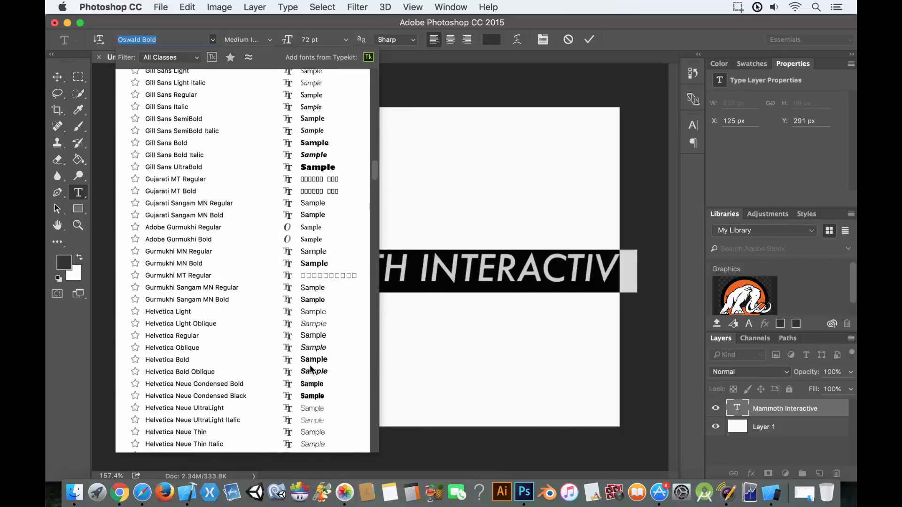
scroll(310, 368, down, 15)
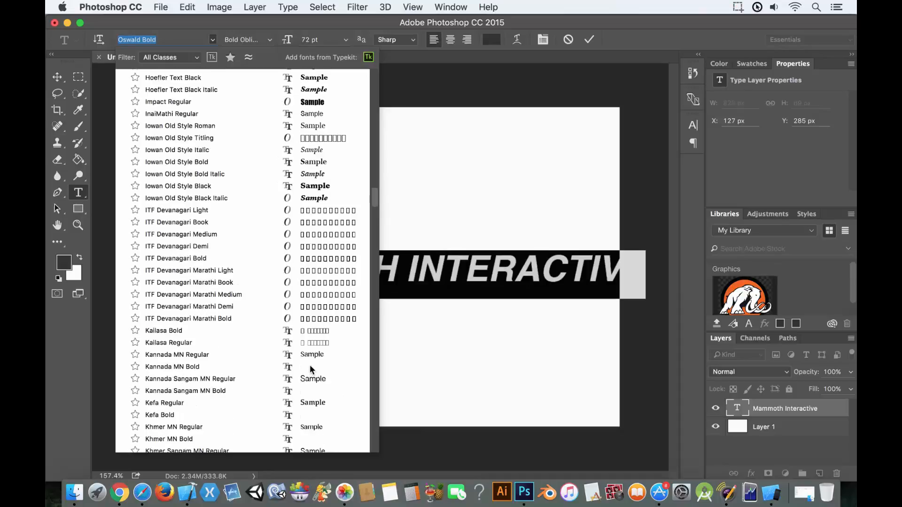
scroll(310, 368, down, 10)
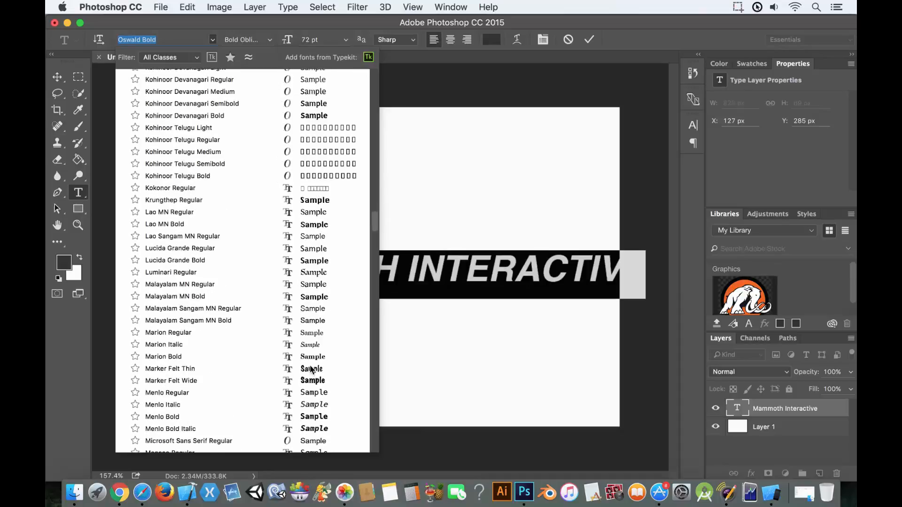
scroll(310, 369, down, 12)
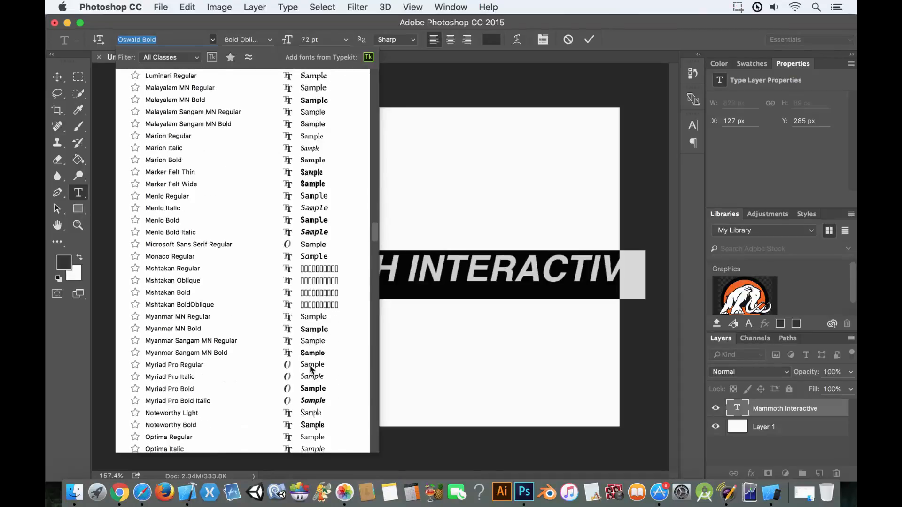
scroll(309, 365, down, 12)
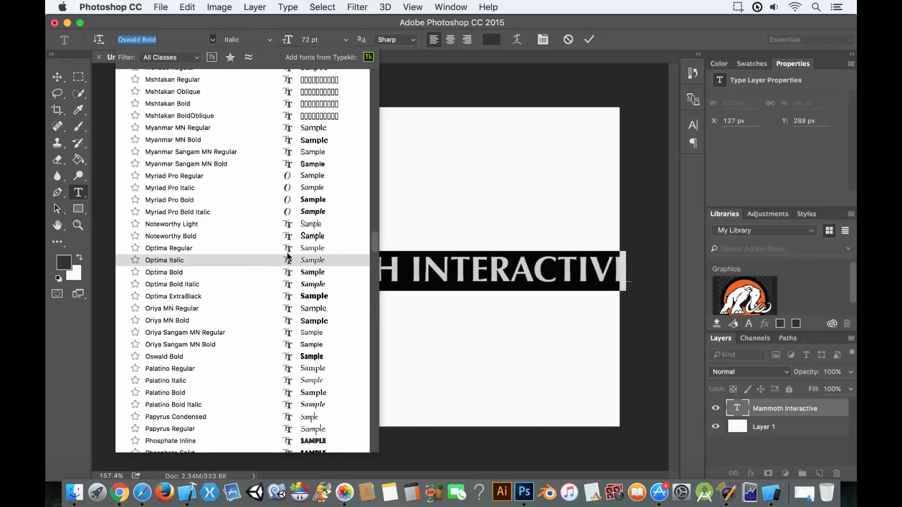
click(289, 357)
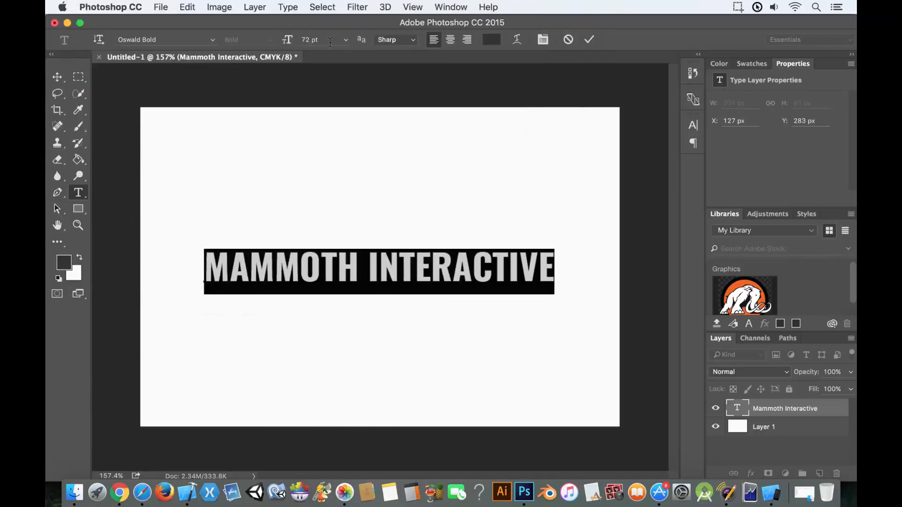
Enlarge the MAMMOTH INTERACTIVE text proportionally about its centre to about 118% with Free Transform
click(188, 6)
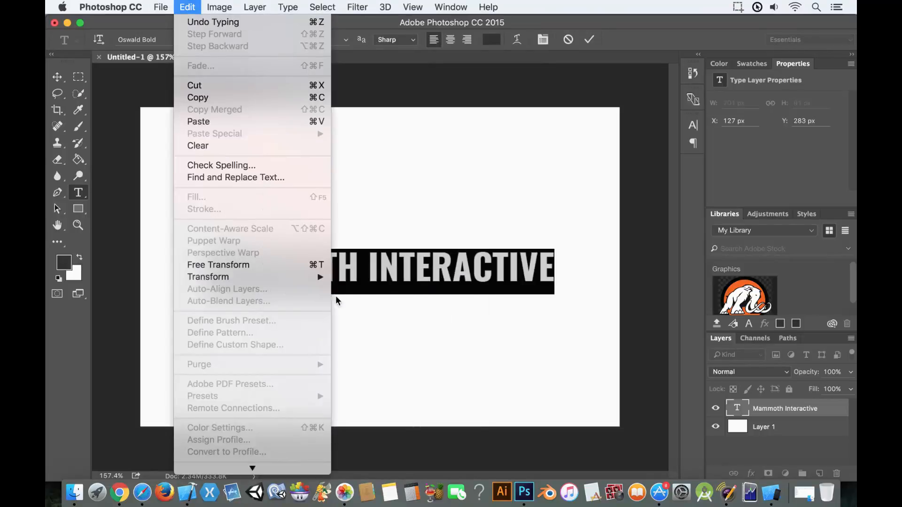
mouse_move(327, 278)
click(350, 295)
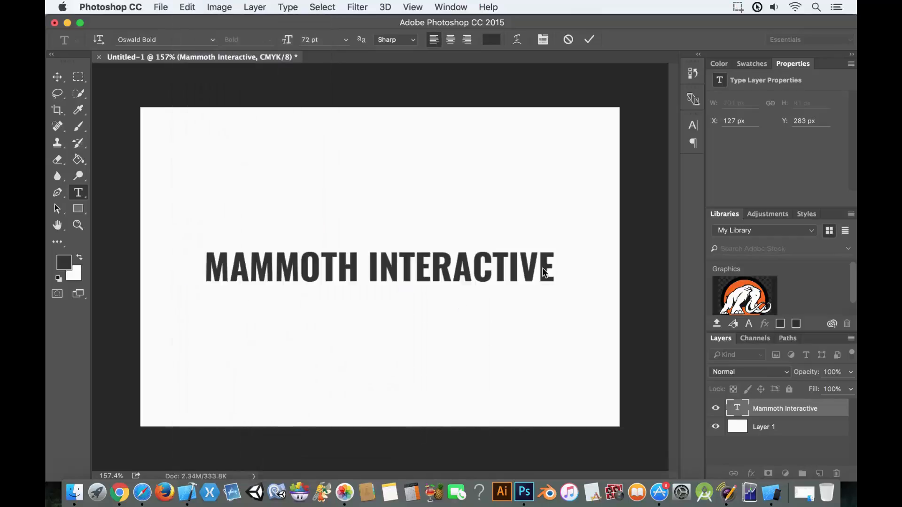
drag(554, 250, 495, 154)
key(super+z)
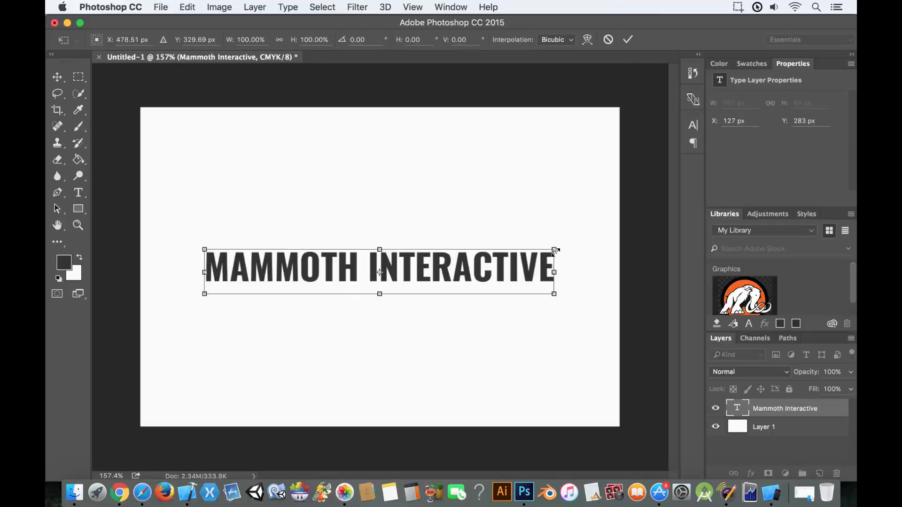
drag(556, 248, 585, 239)
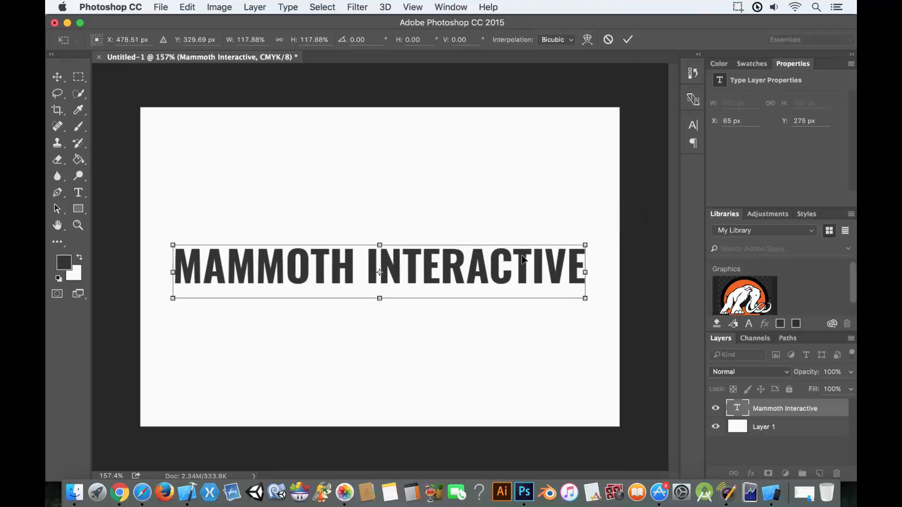
key(Return)
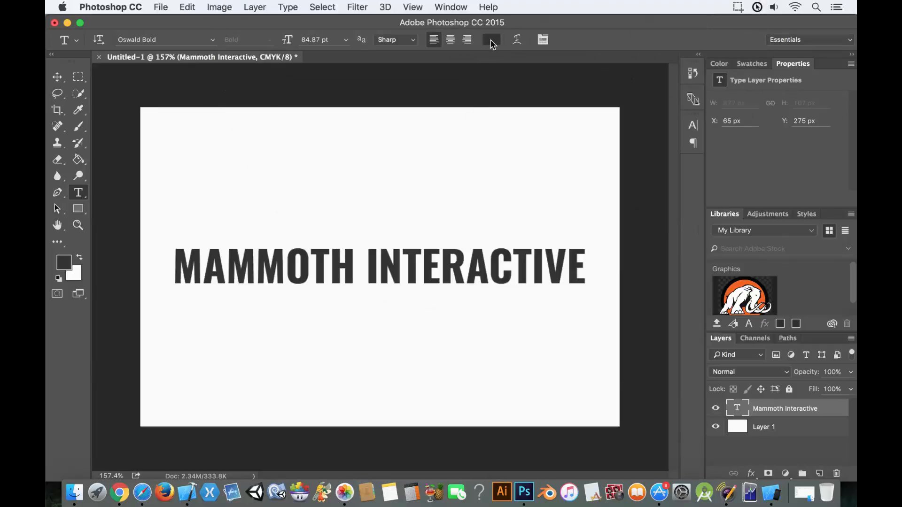
click(490, 41)
drag(566, 109, 362, 107)
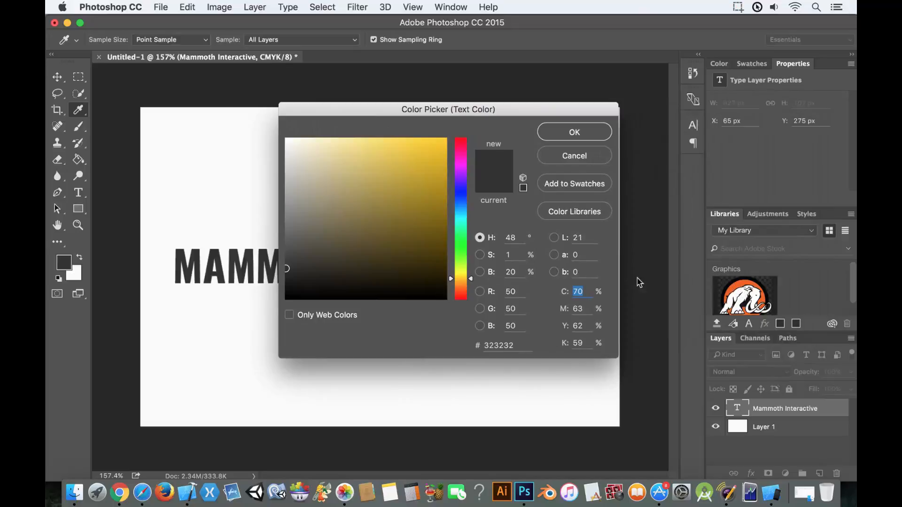
click(587, 381)
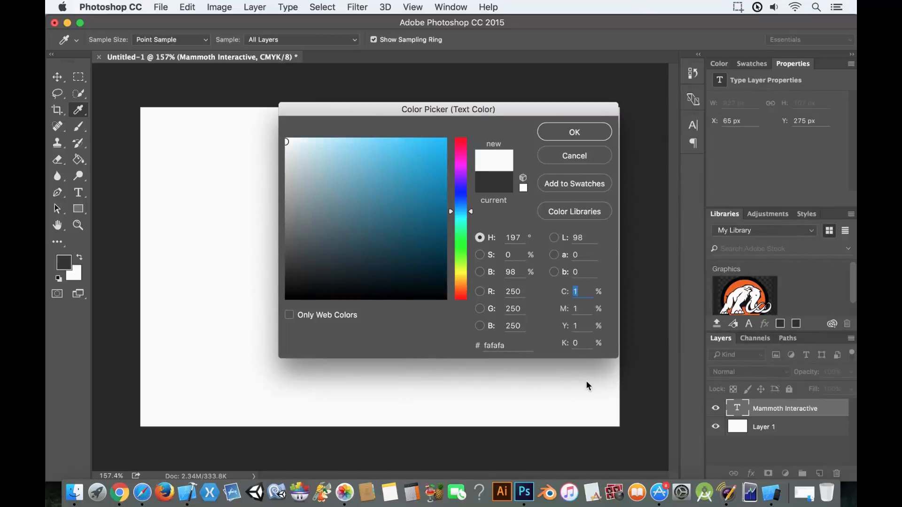
click(581, 156)
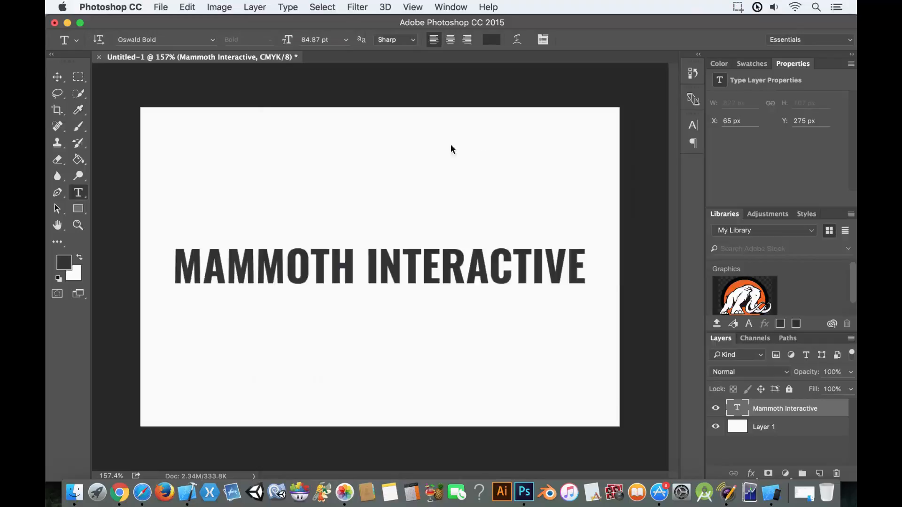
Place the mammoth logo from the library on the canvas and scale it to about 21% above the word MAMMOTH
drag(726, 305, 345, 164)
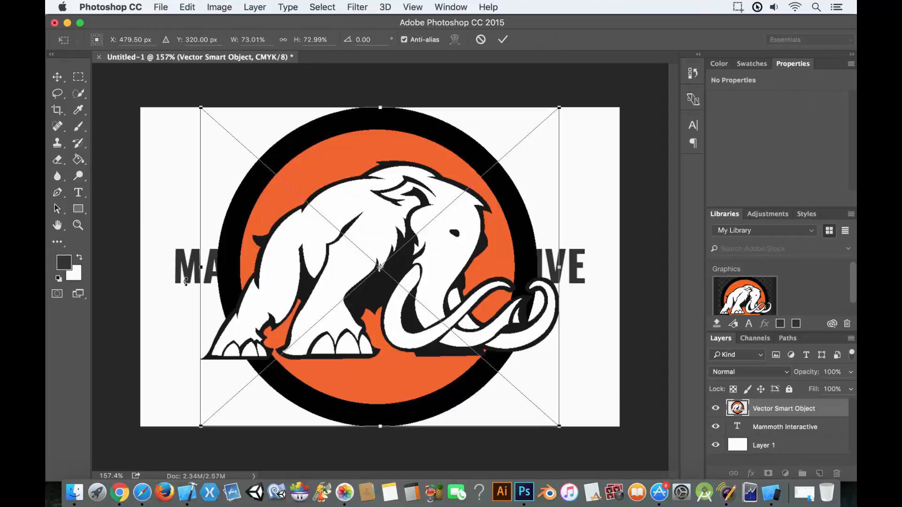
drag(559, 426, 286, 221)
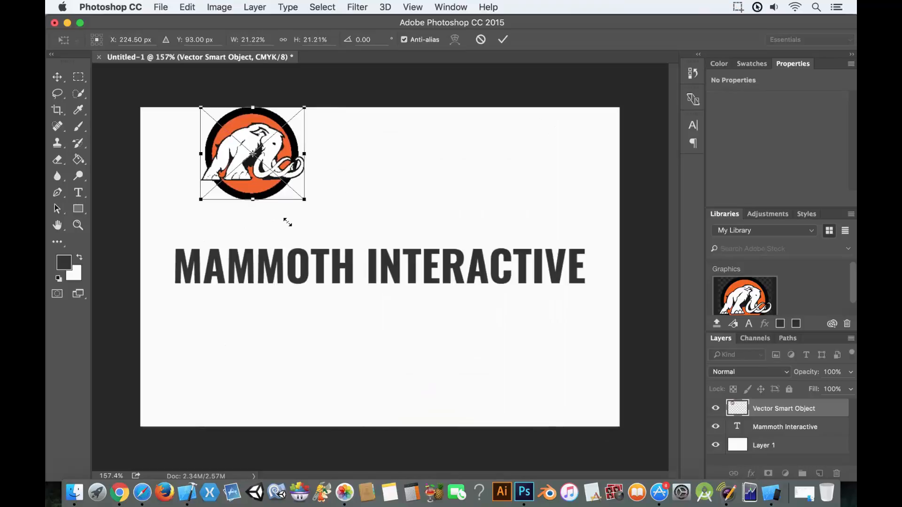
key(Return)
Recolour the word INTERACTIVE with orange #f26522 sampled from the mammoth logo, and hide the logo's Vector Smart Object layer
key(t)
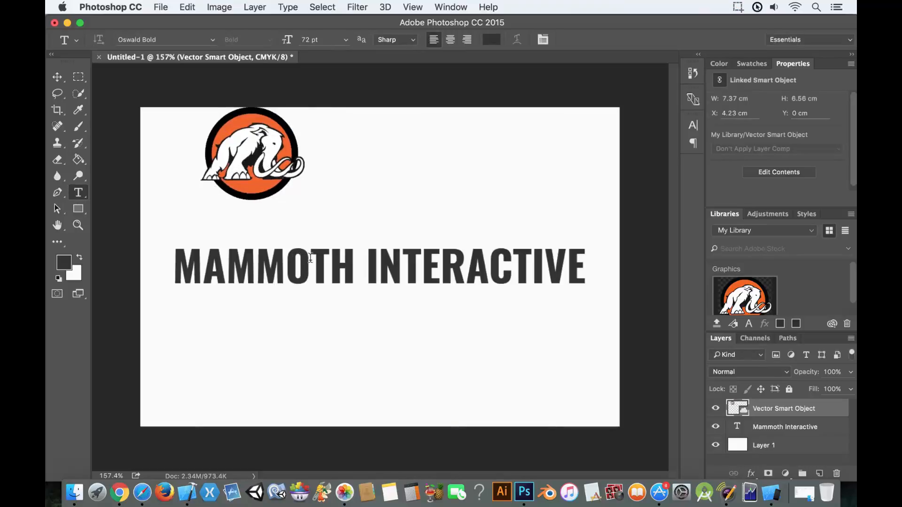
click(313, 264)
triple_click(315, 263)
click(442, 263)
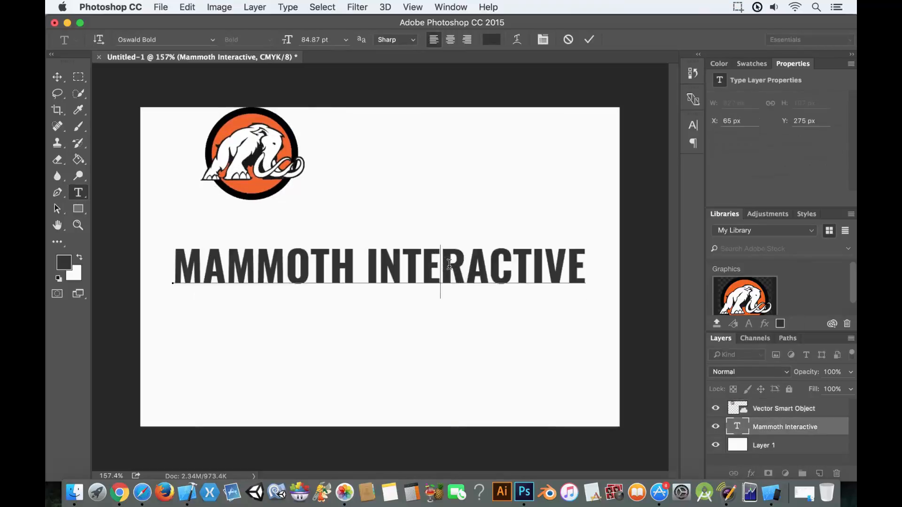
double_click(449, 264)
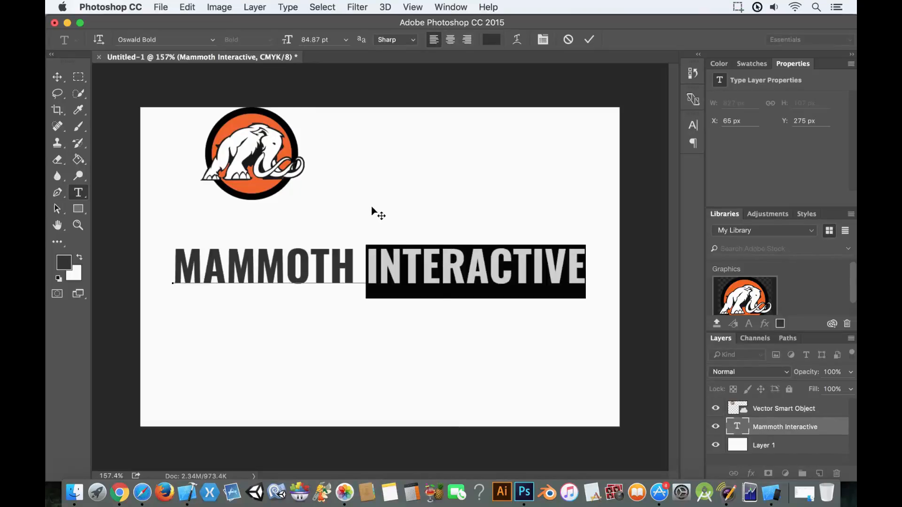
click(489, 40)
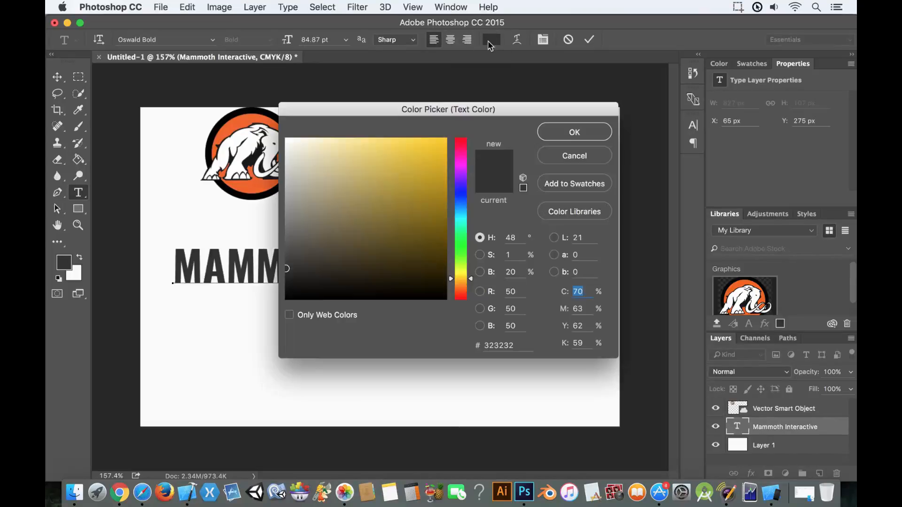
click(248, 120)
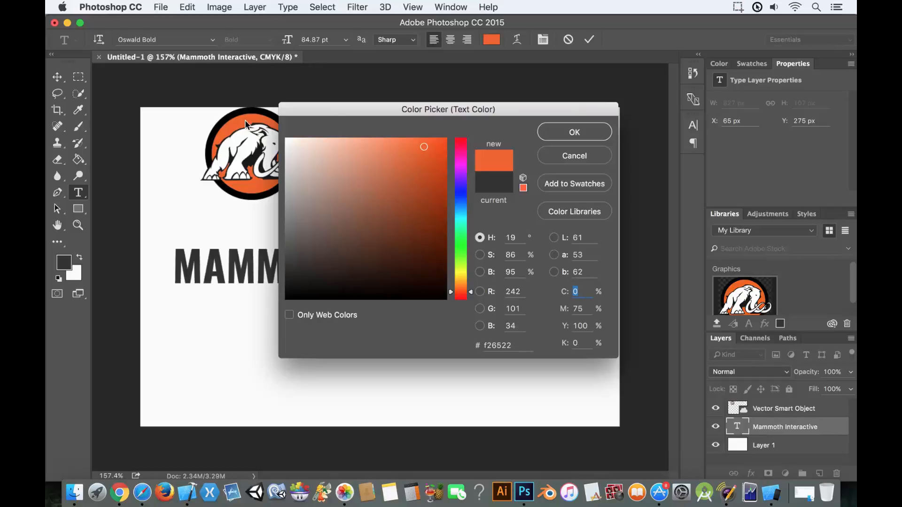
click(574, 133)
click(512, 266)
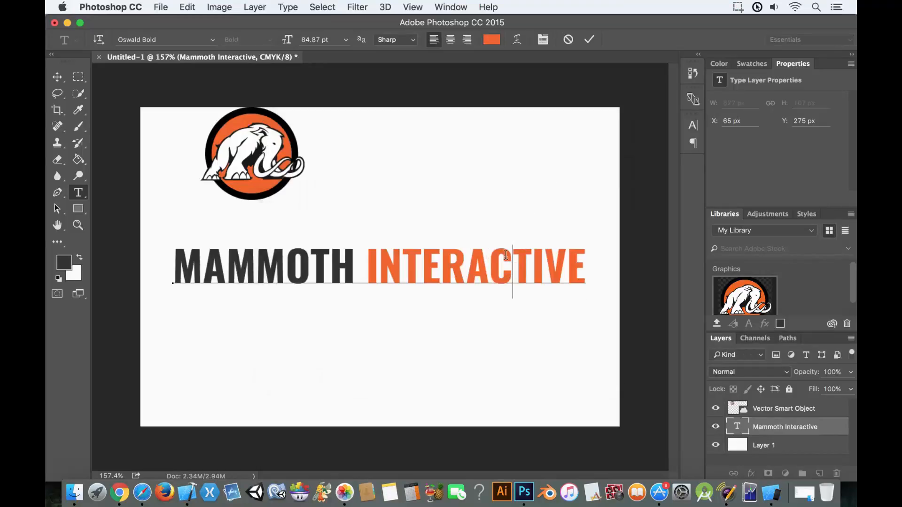
click(715, 408)
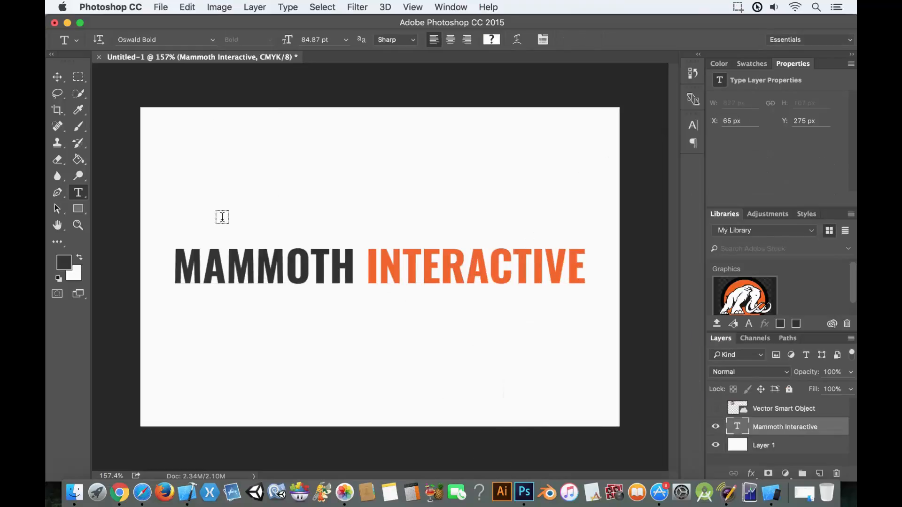